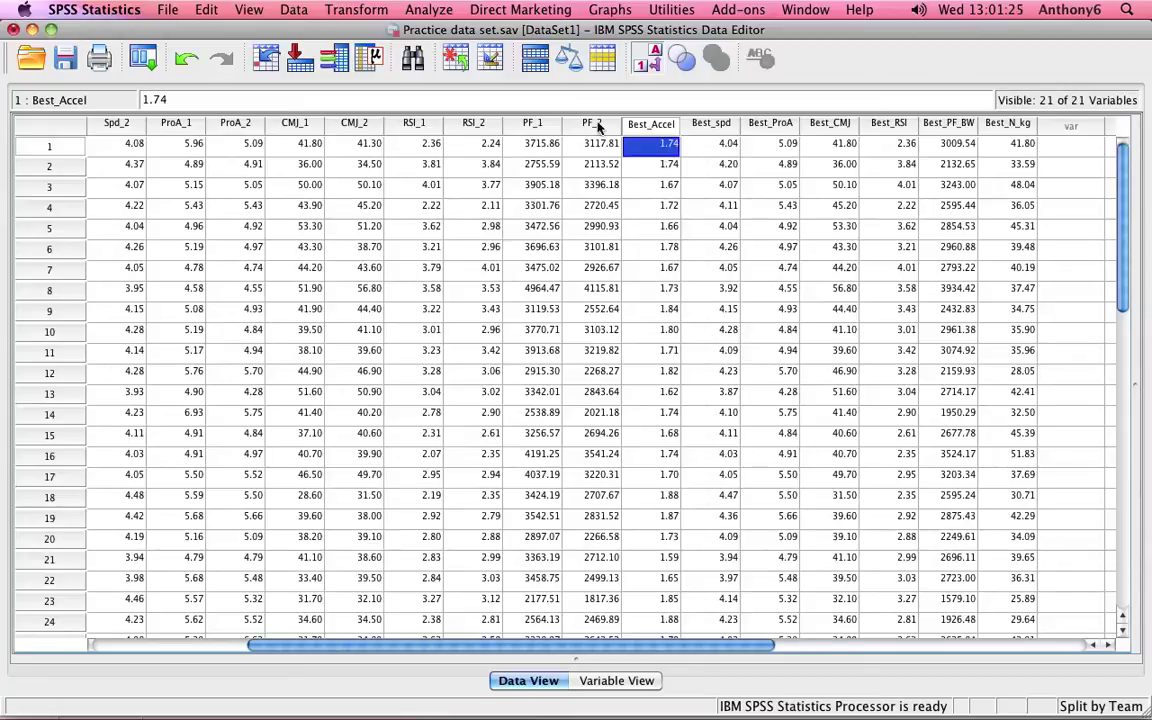
Step: Open the Data menu to reach the Split File command
left_click(298, 13)
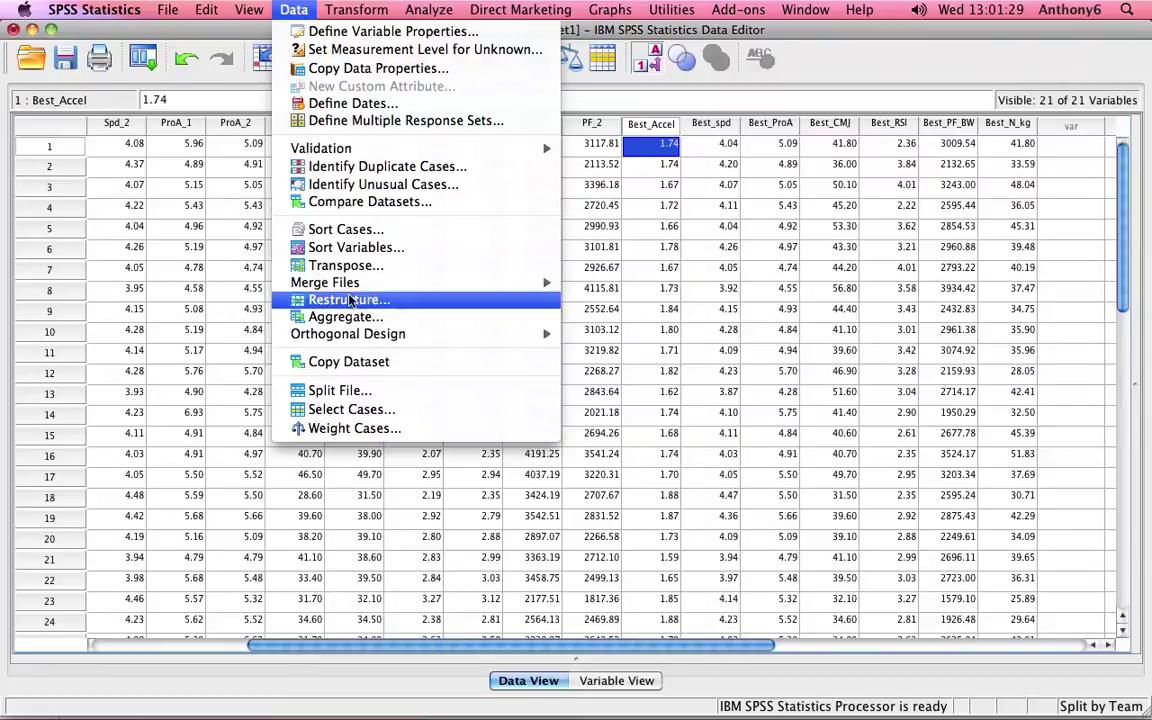
Step: Turn off the Team split by setting Split File to 'Analyze all cases, do not create groups'
left_click(353, 393)
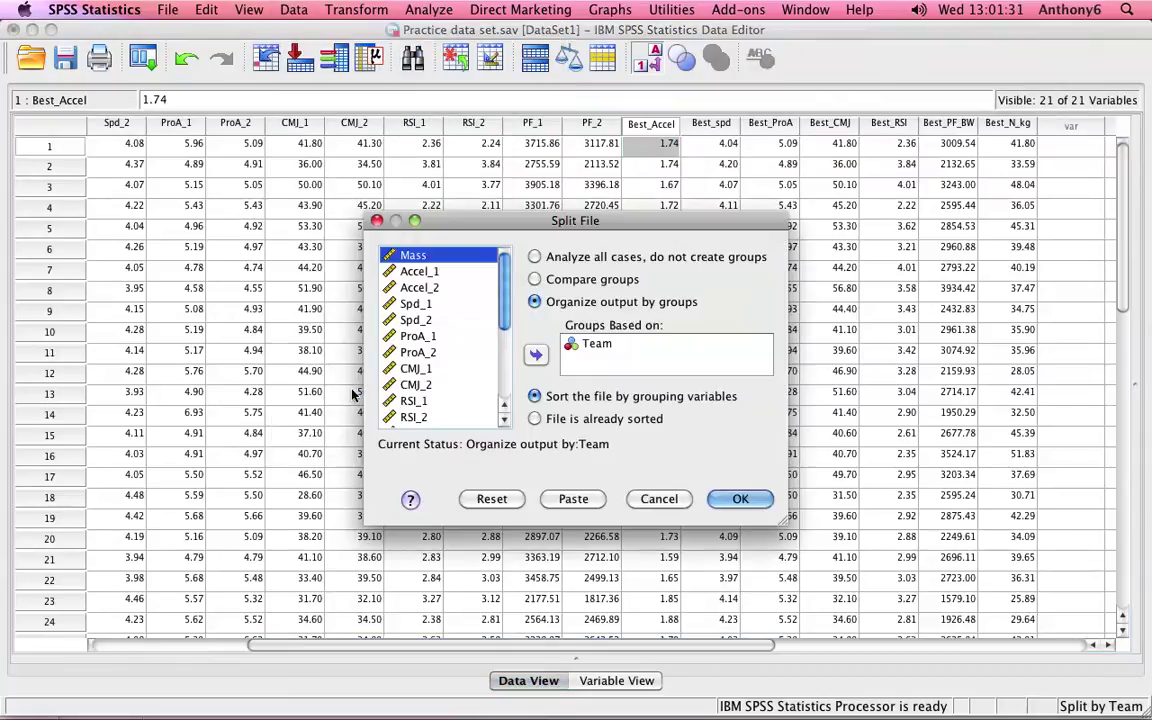
left_click(554, 259)
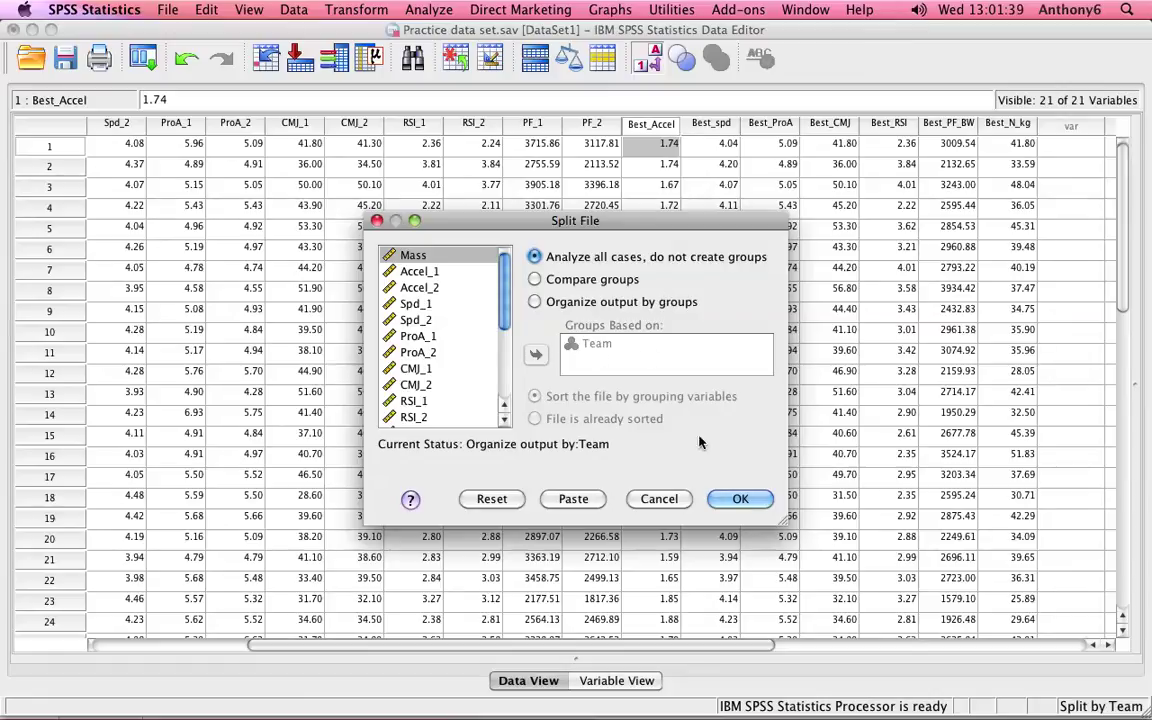
left_click(737, 500)
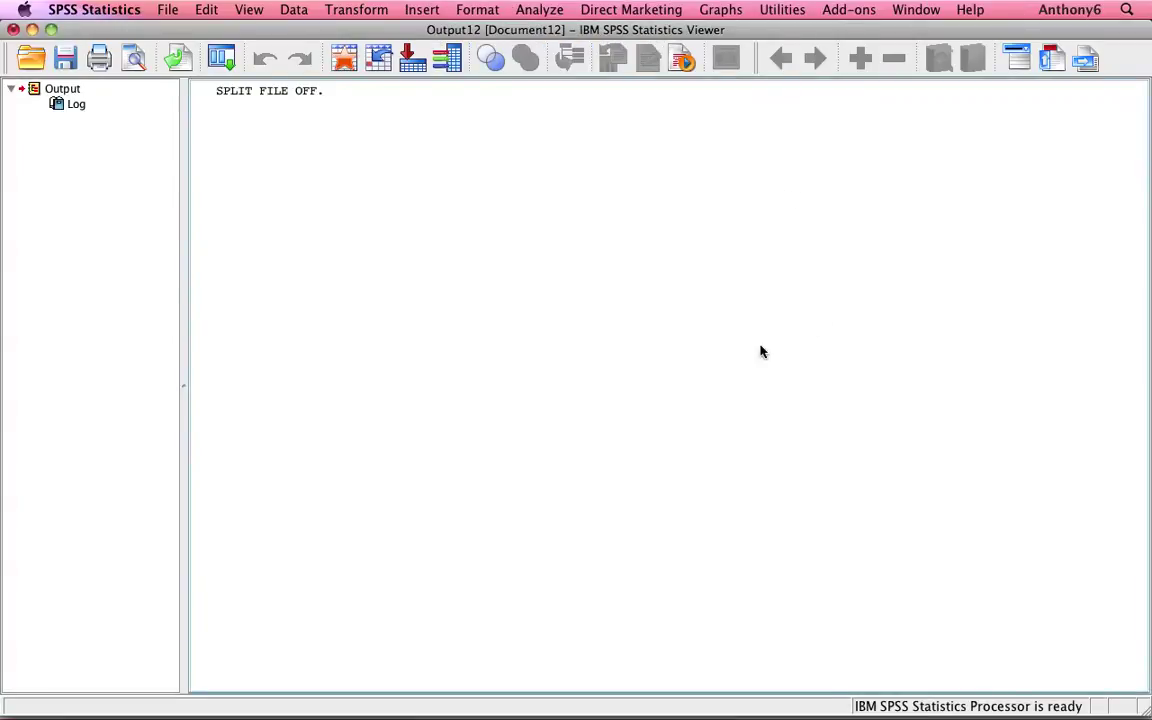
Step: Bring the Practice data set.sav Data Editor to the front and scan its Team and best-score columns
key("F3")
left_click(609, 167)
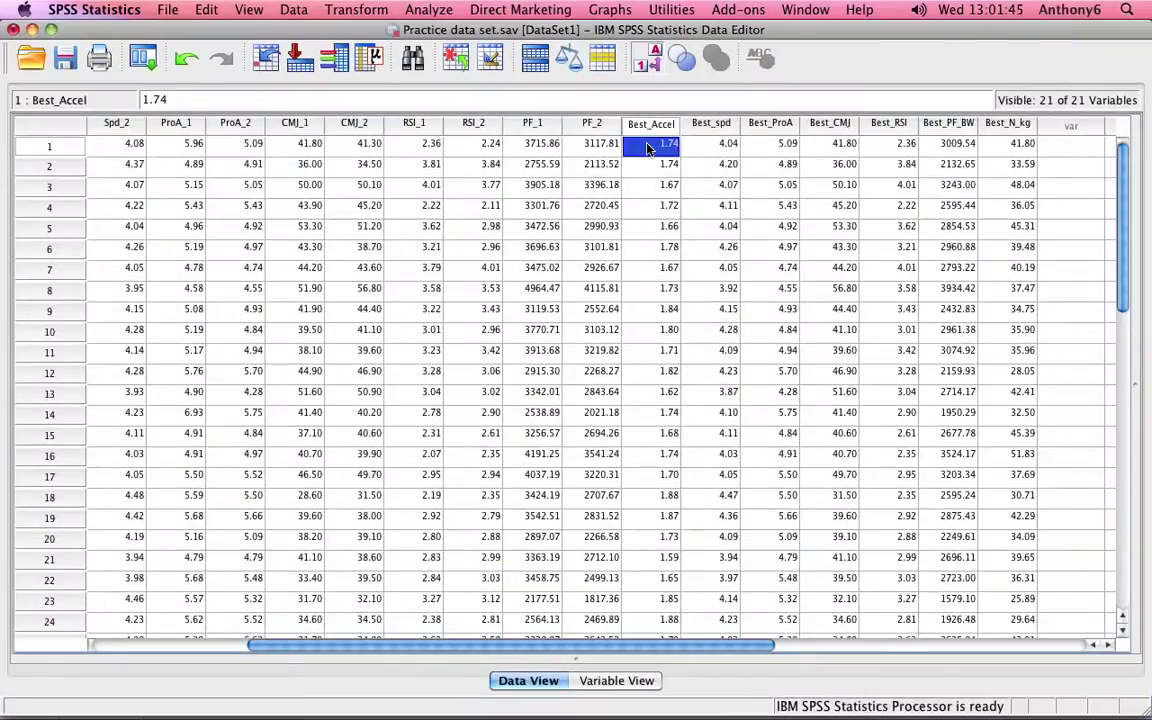
scroll(648, 148, "left", 5)
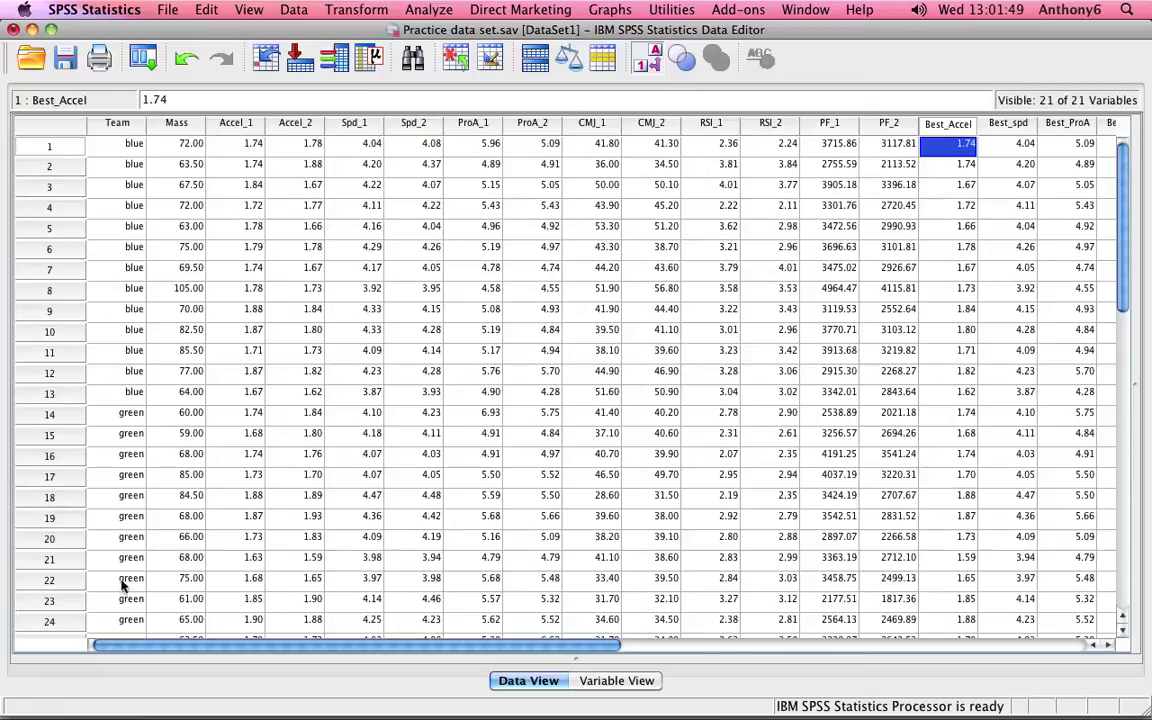
scroll(210, 266, "right", 10)
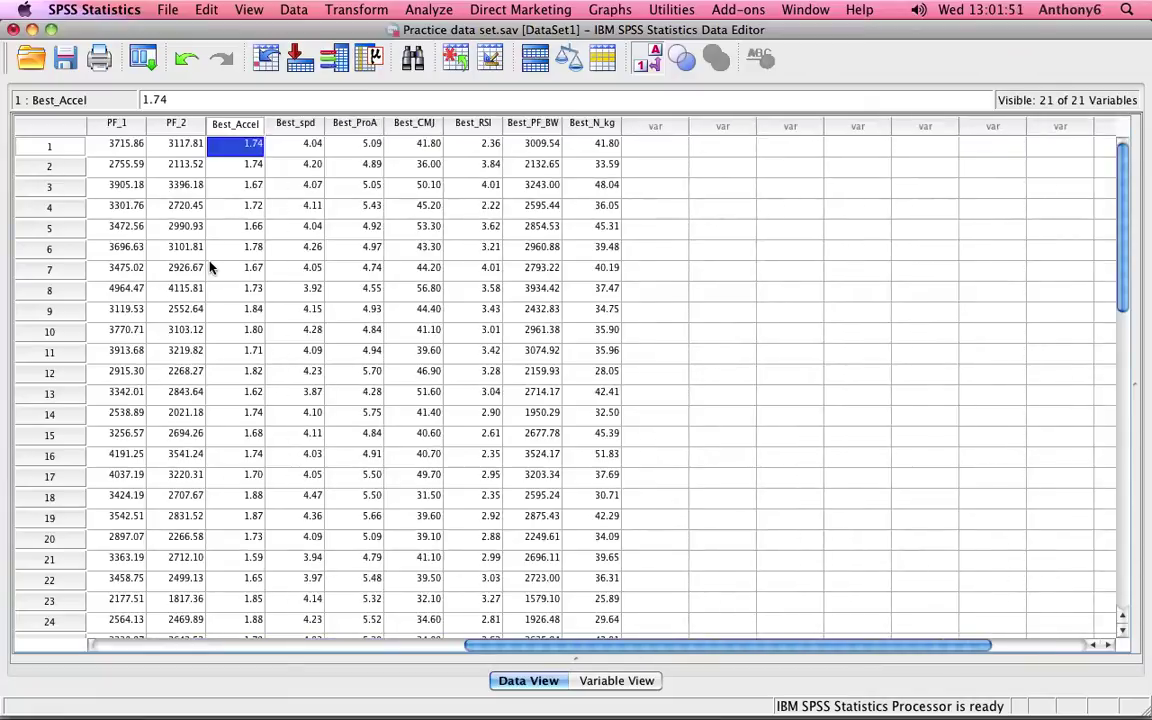
scroll(210, 266, "left", 2)
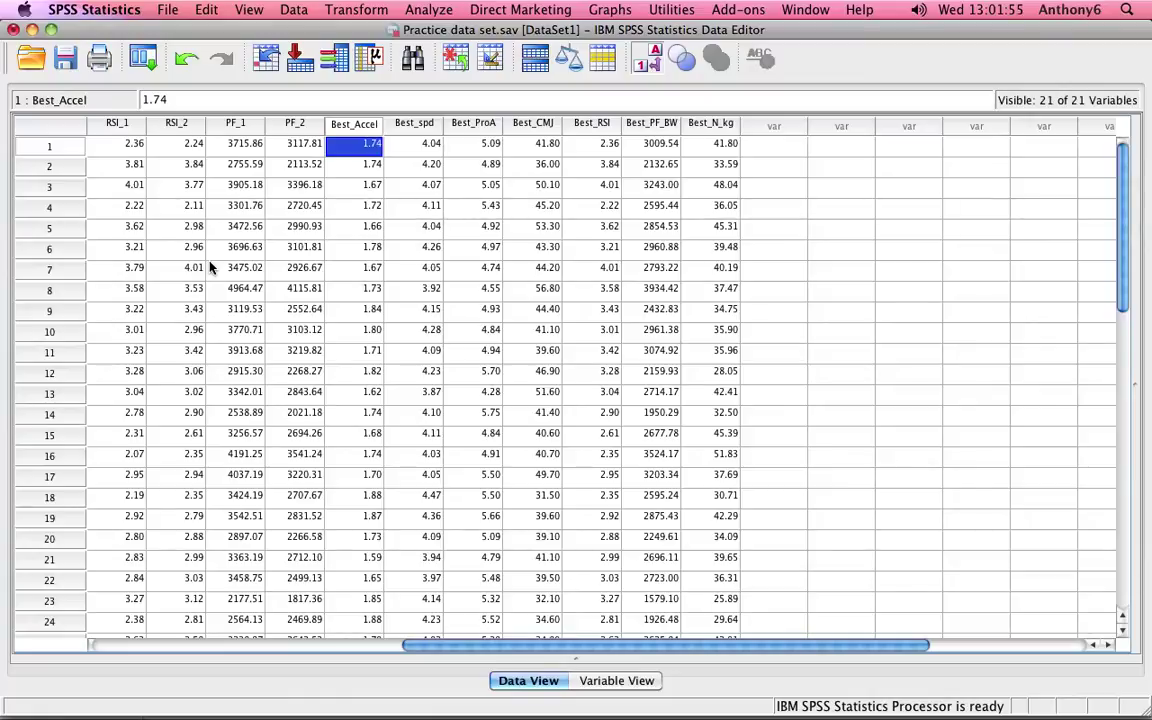
Step: Show the Analyze > Compare Means submenu with its t test options
left_click(424, 9)
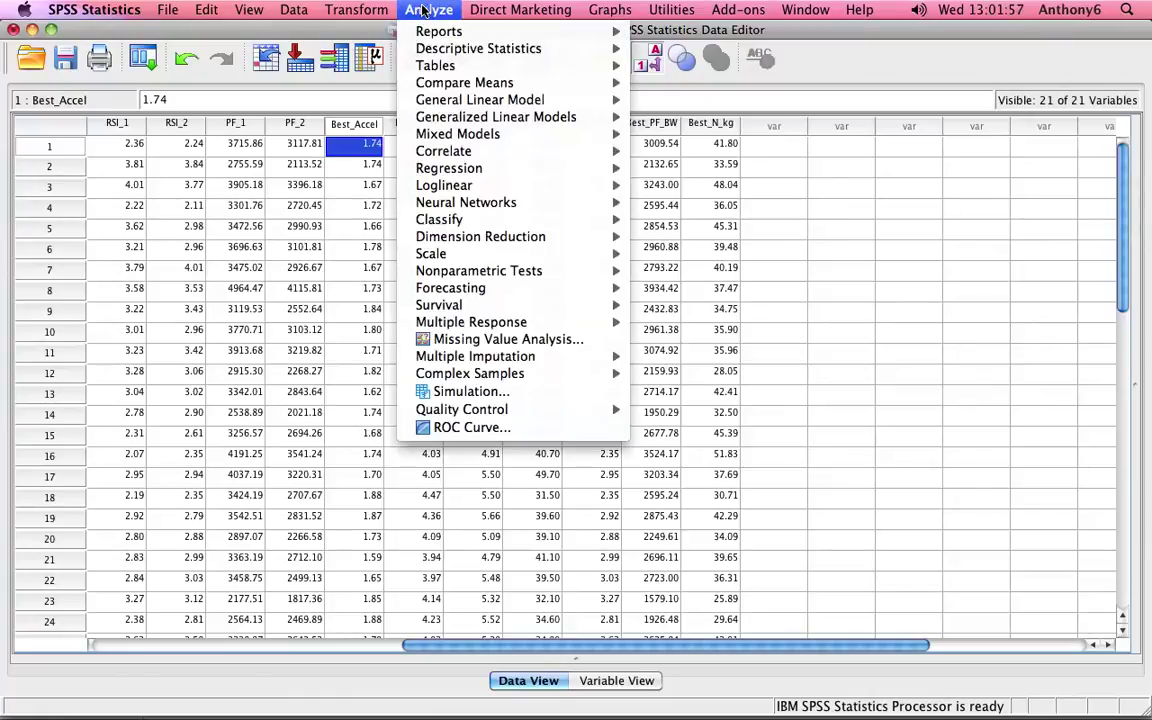
mouse_move(462, 84)
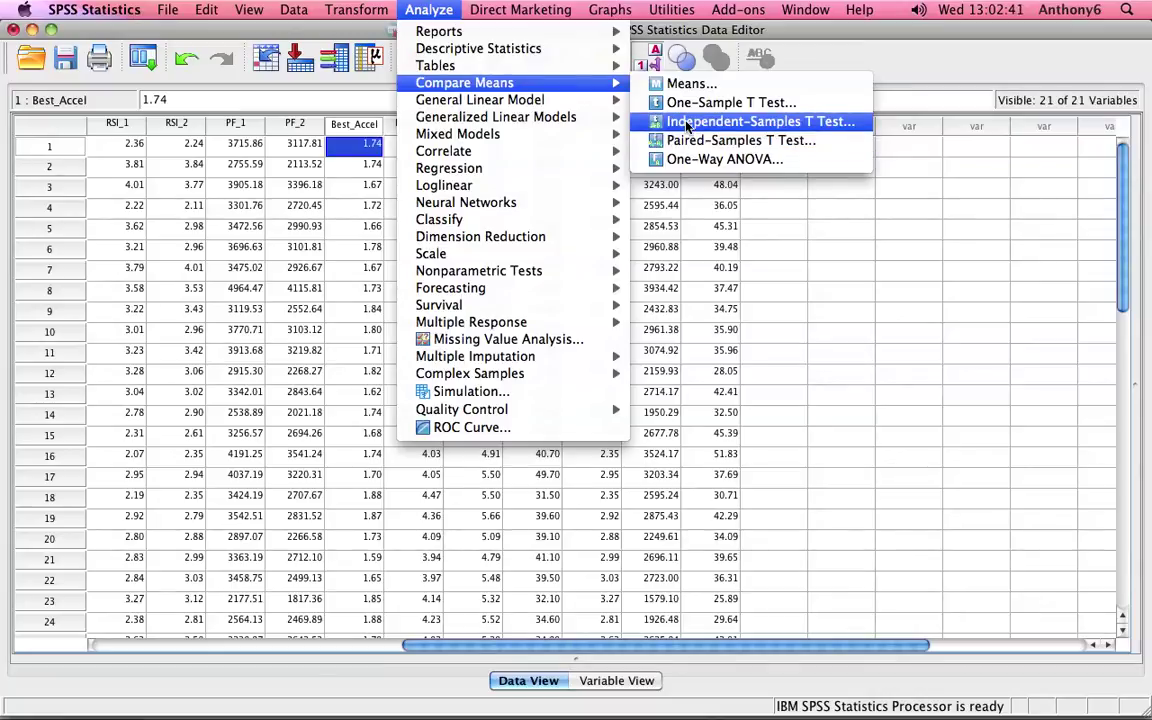
Step: Start an Independent-Samples T Test with Best_Accel through Best_N_kg as test variables, grouped by Team
left_click(687, 122)
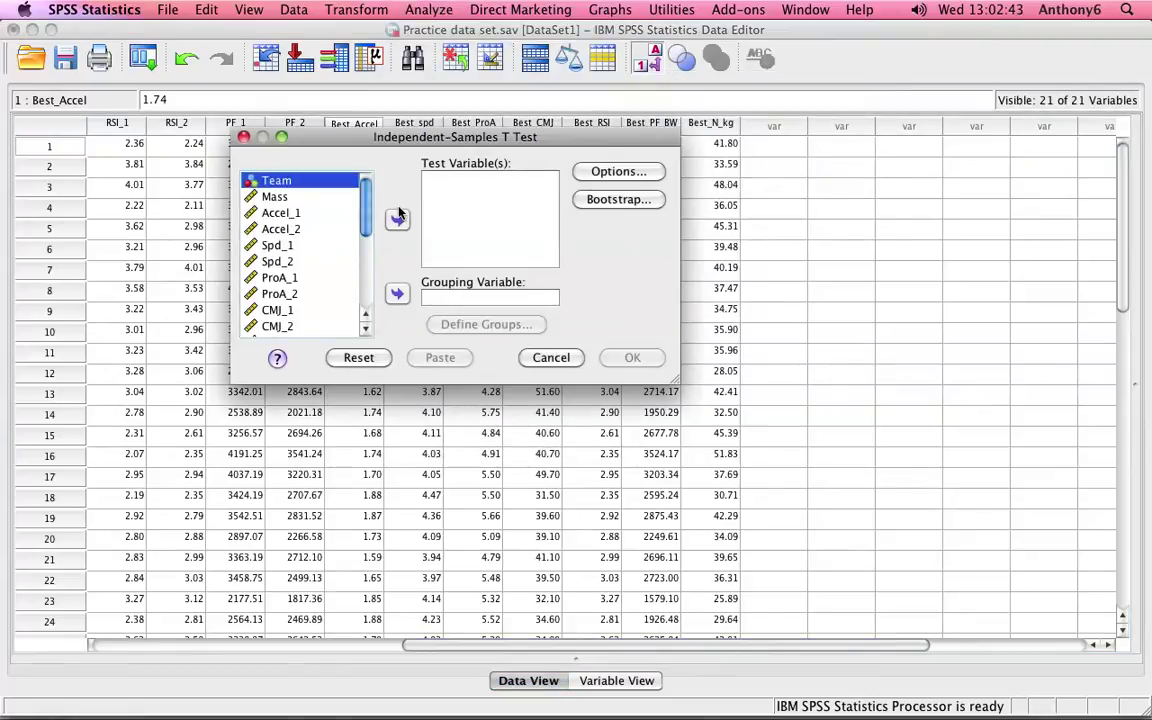
scroll(295, 245, "down", 6)
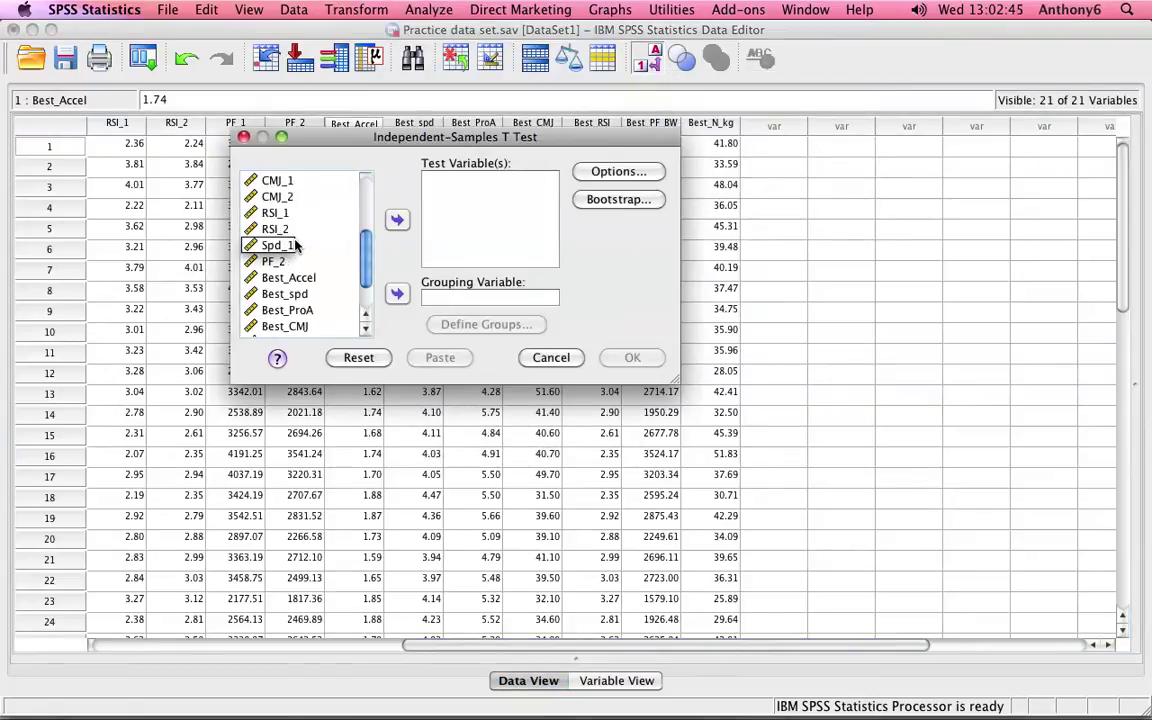
left_click(290, 232)
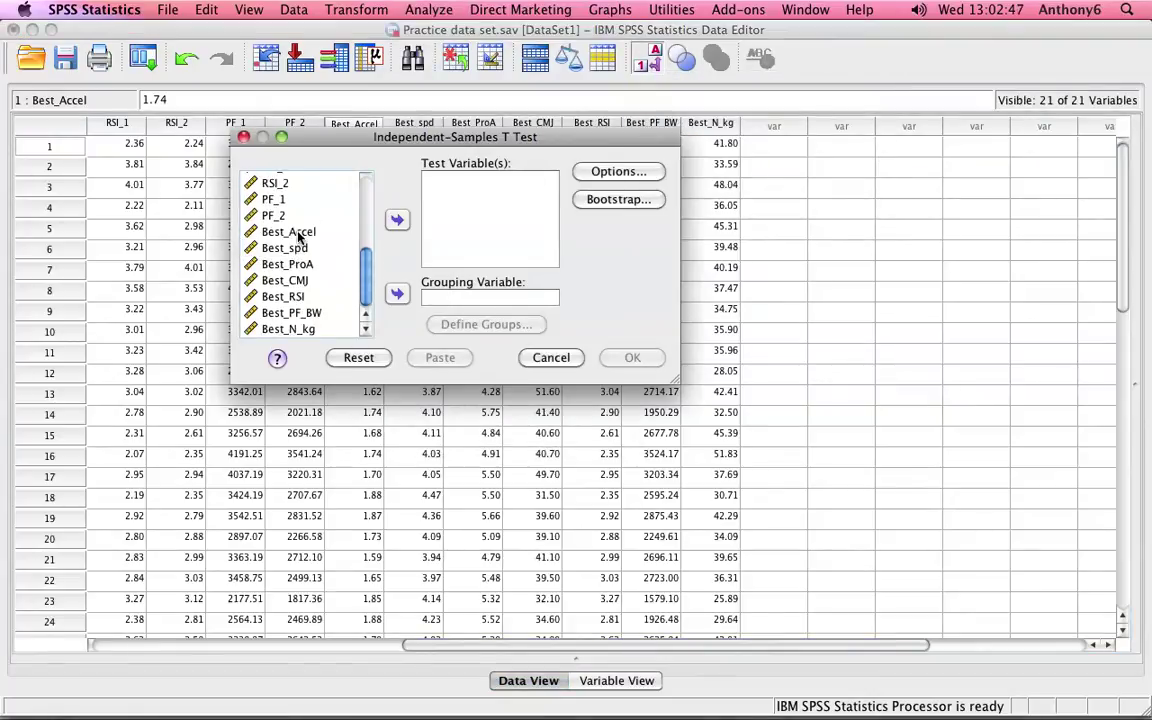
left_click(298, 235)
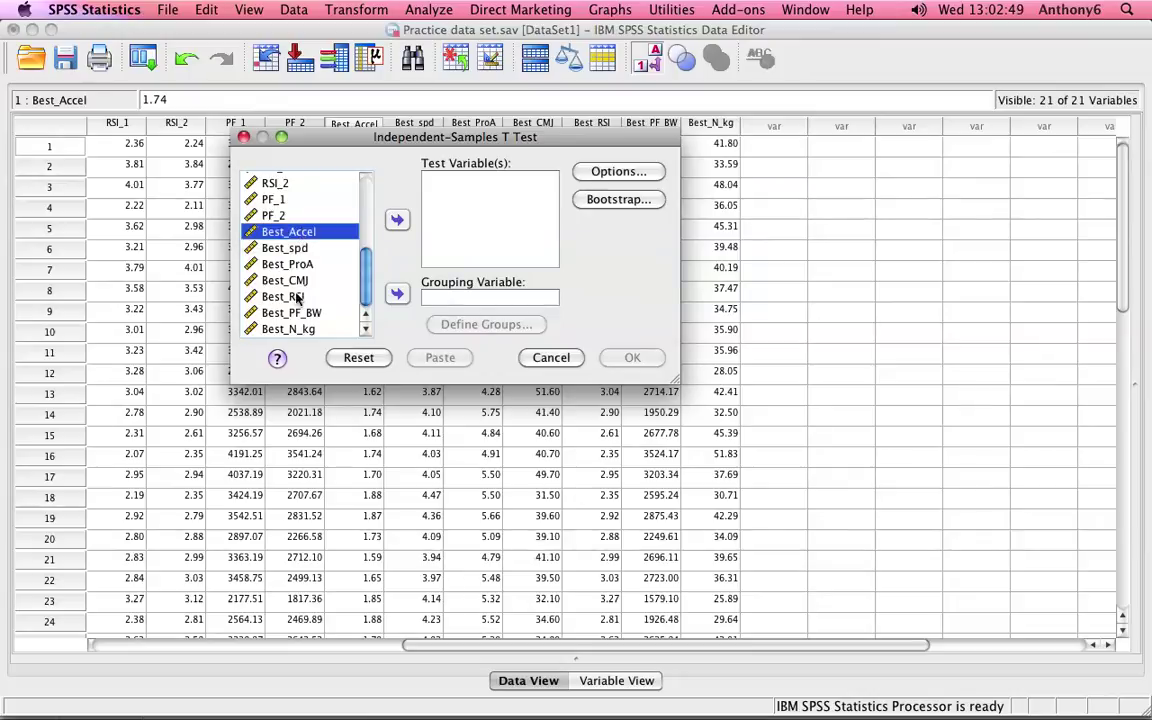
left_click(290, 329, "shift")
left_click(397, 220)
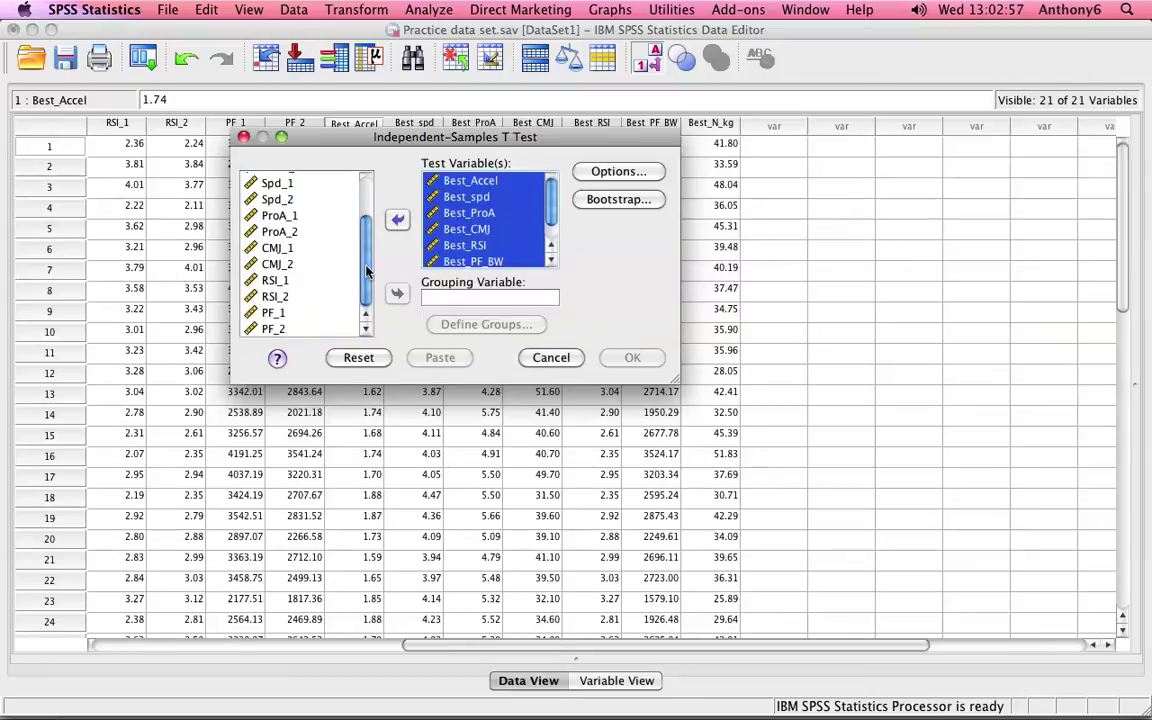
left_click_drag(367, 270, 369, 219)
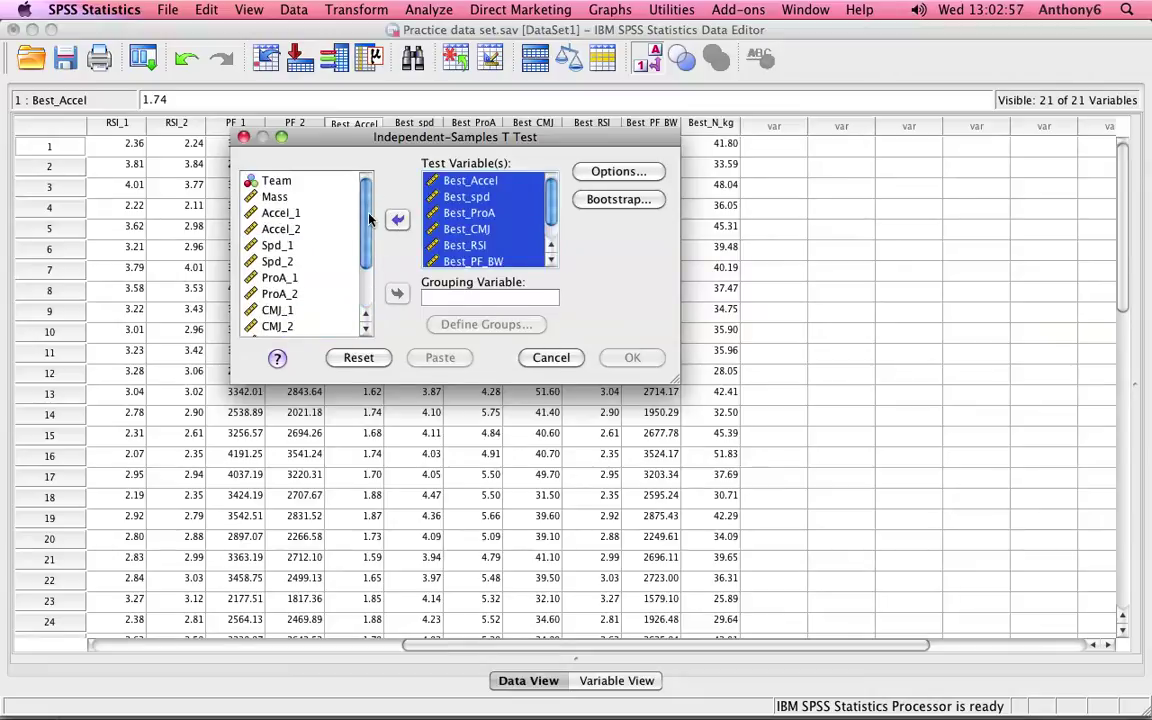
left_click(273, 182)
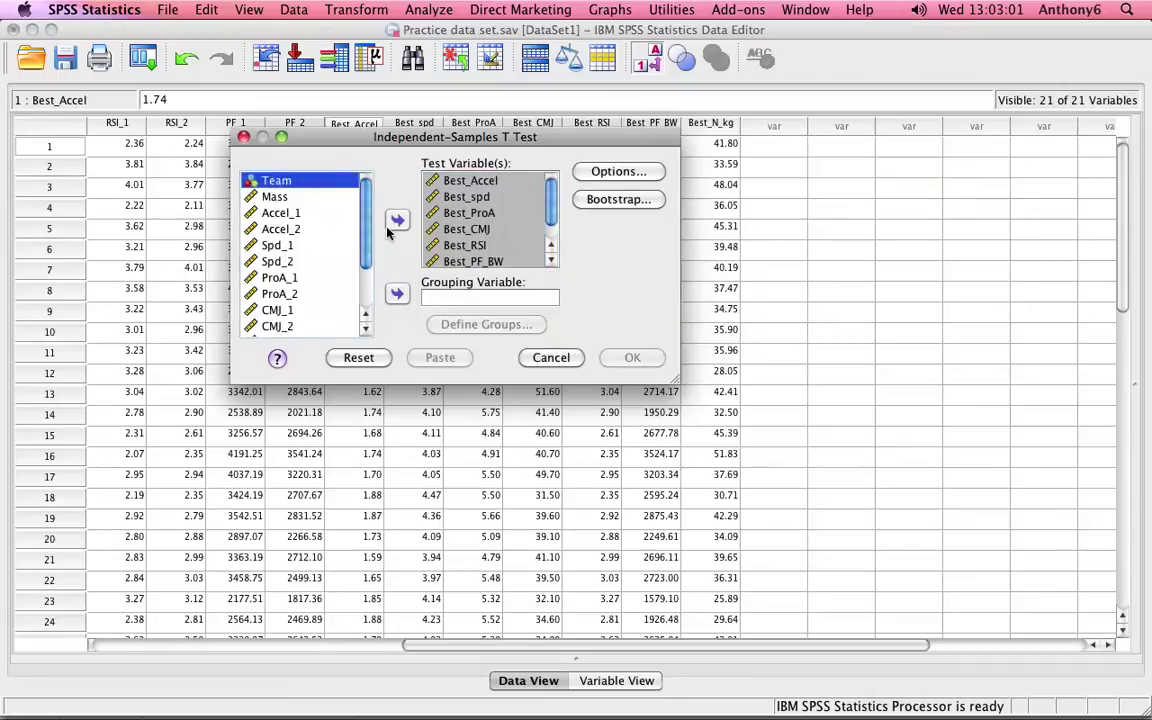
left_click(398, 294)
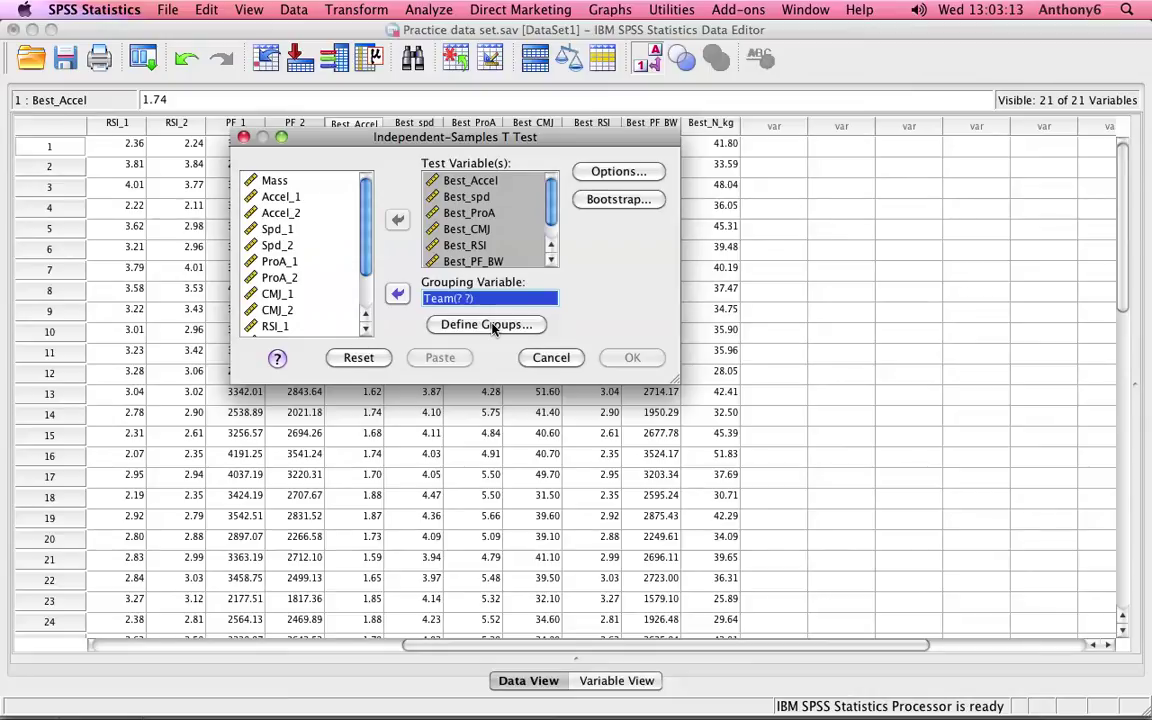
Step: Define the Team groups as 1 and 2, making the grouping variable Team(1 2)
left_click(493, 325)
left_click(353, 269)
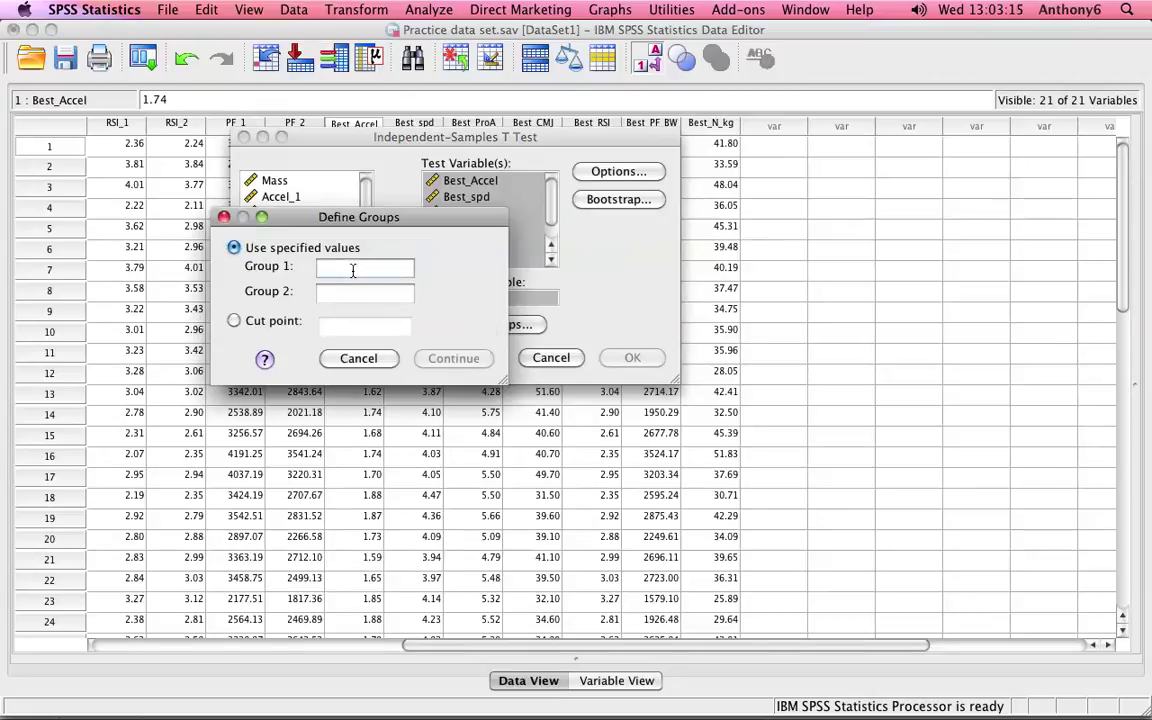
type("1")
left_click(334, 293)
type("2")
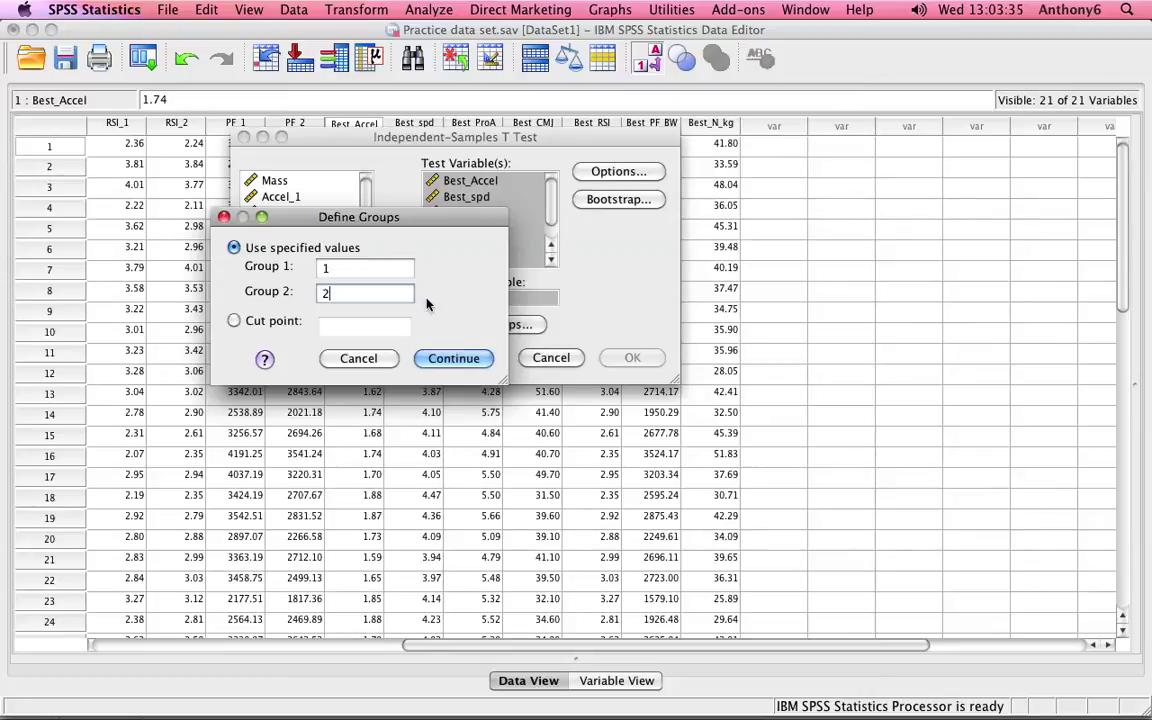
left_click(455, 357)
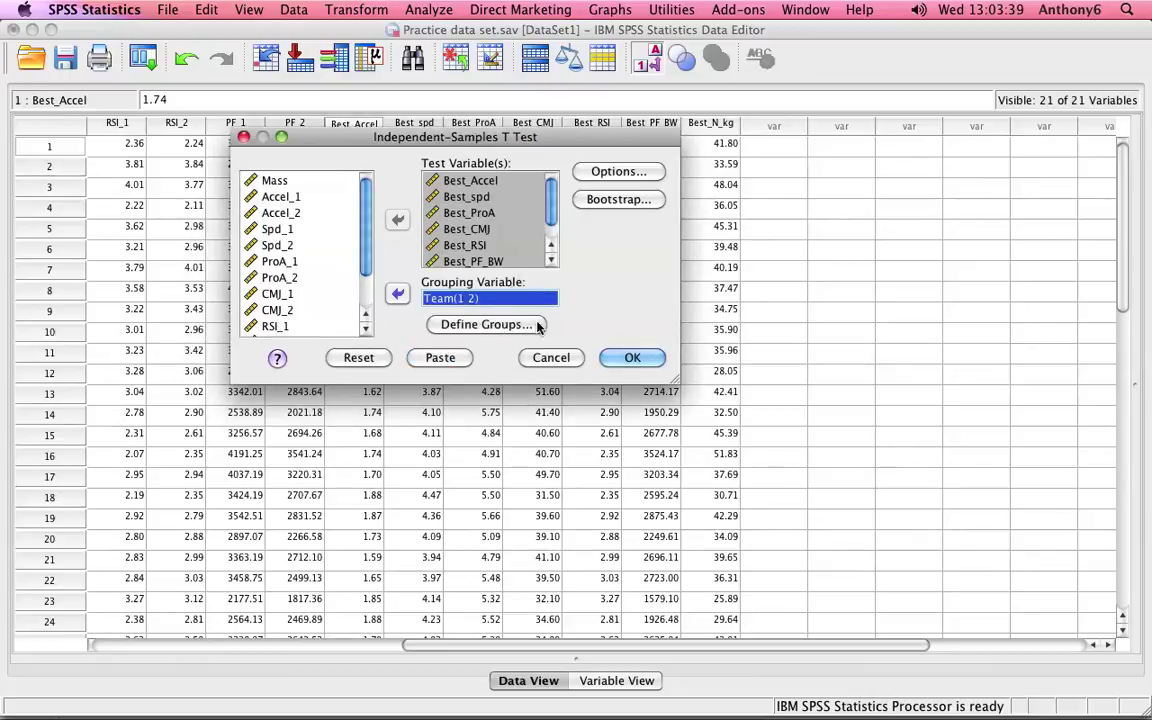
Step: Run the t test and scroll the output to the Group Statistics and Independent Samples Test tables
left_click(633, 358)
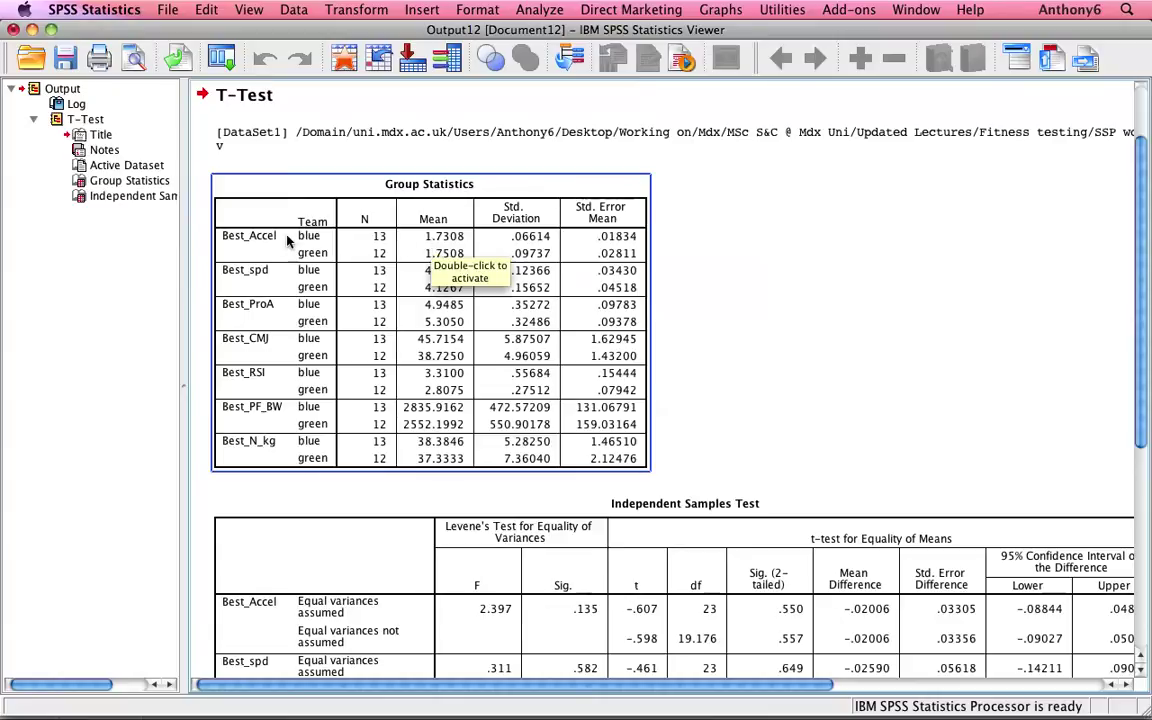
scroll(267, 282, "down", 5)
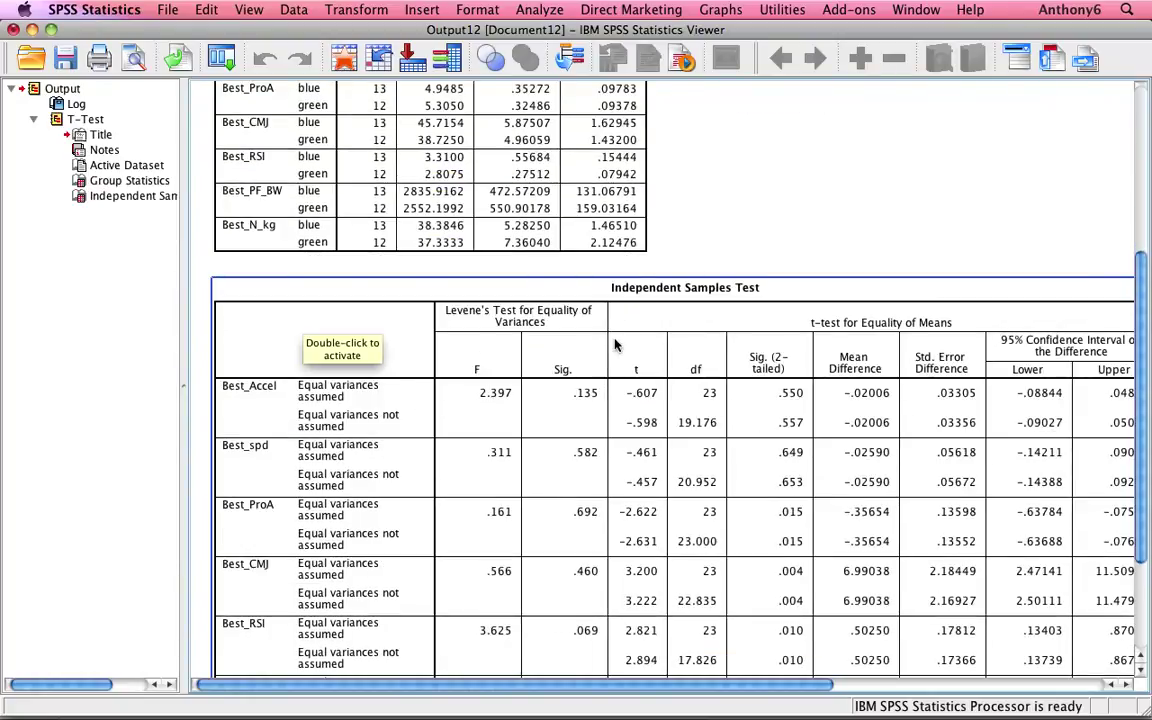
scroll(615, 344, "down", 2)
scroll(615, 344, "down", 2)
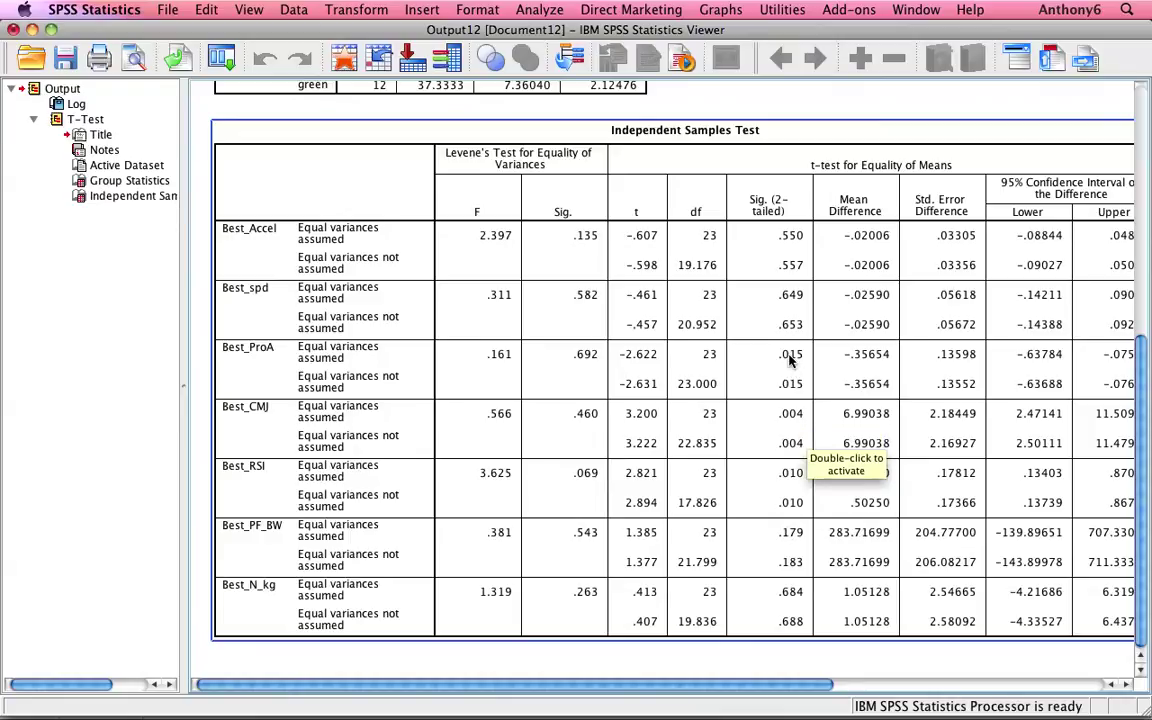
scroll(789, 361, "up", 5)
scroll(789, 361, "up", 1)
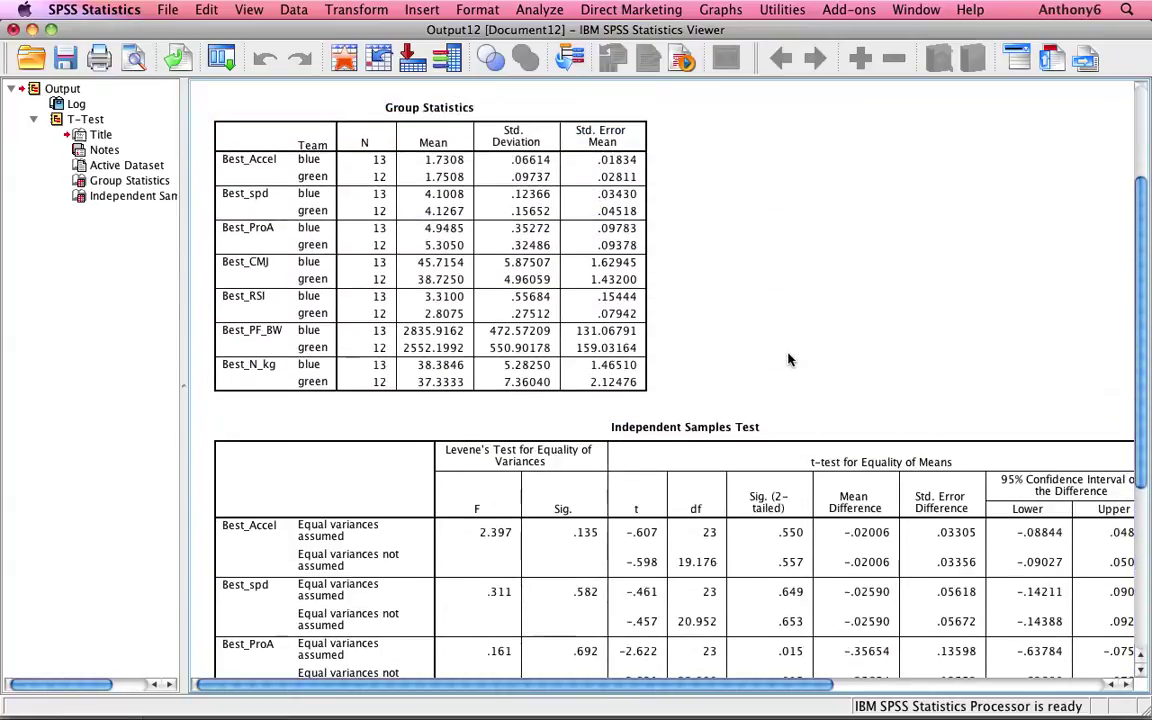
left_click(405, 207)
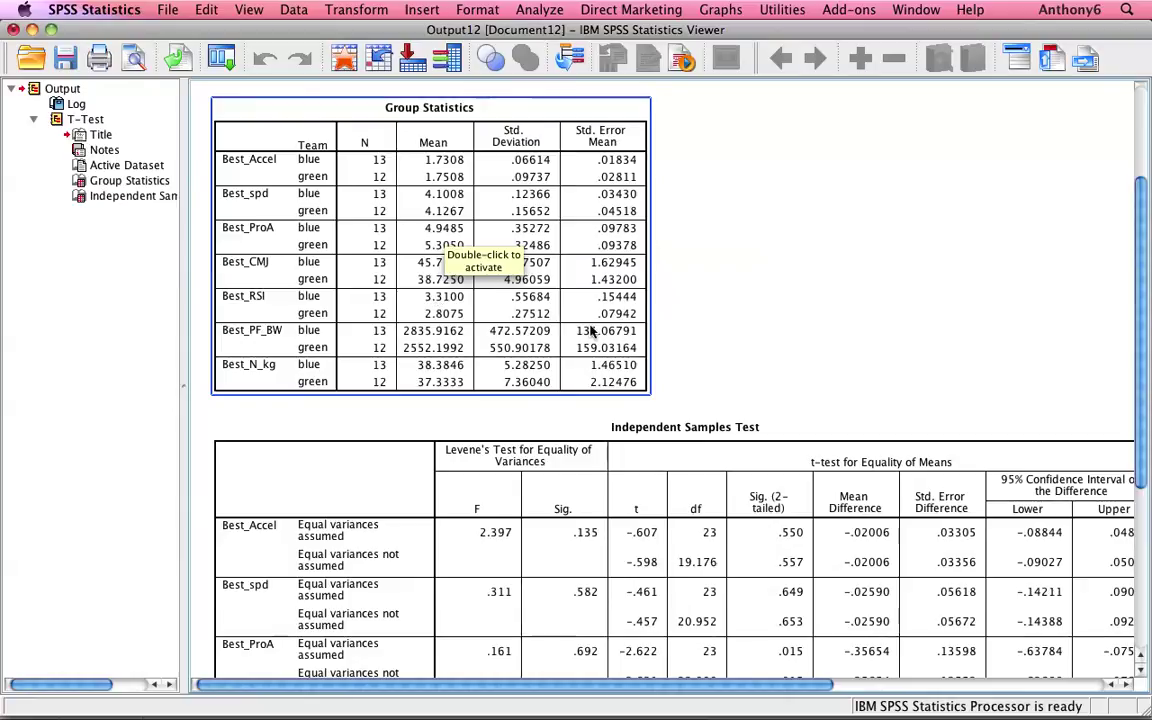
scroll(593, 333, "down", 3)
scroll(593, 333, "down", 5)
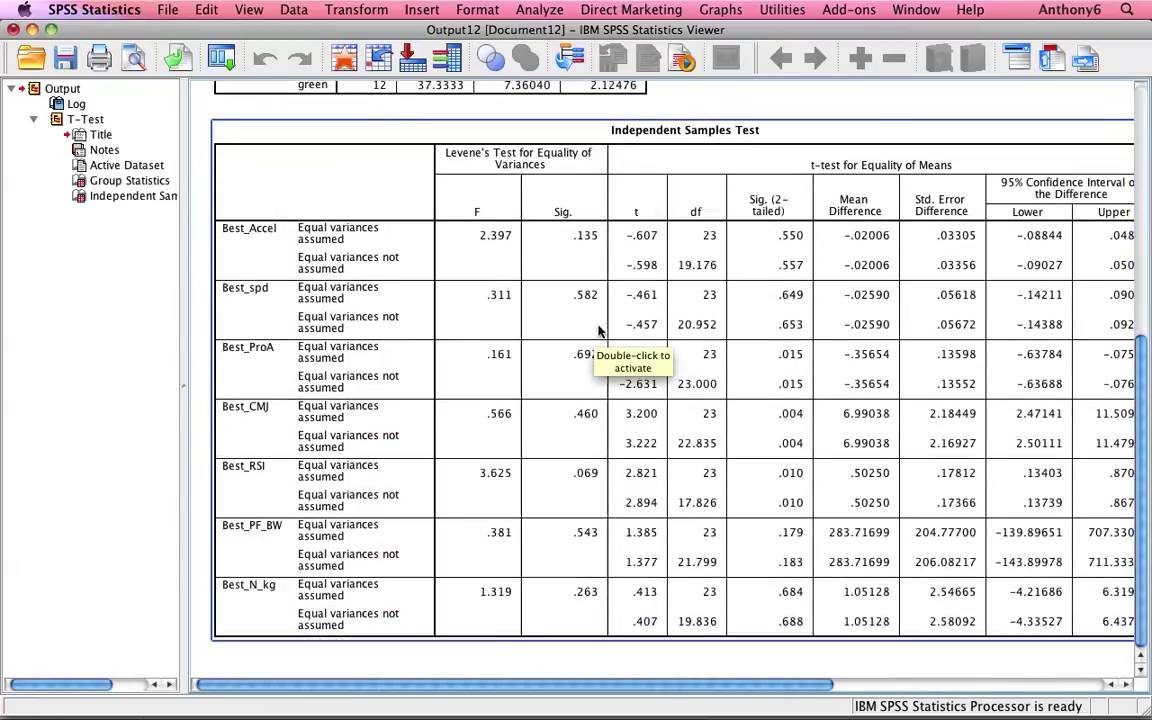